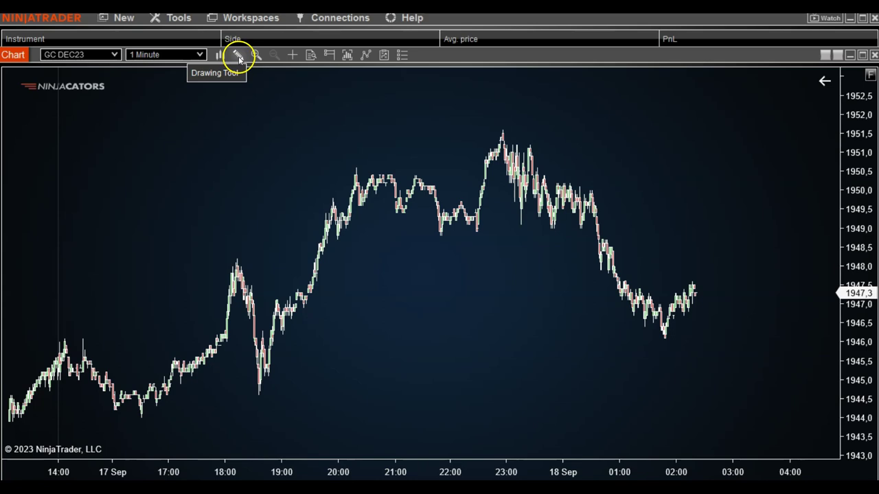
Browse the chart's drawing tools list, then close it again.
left_click(237, 55)
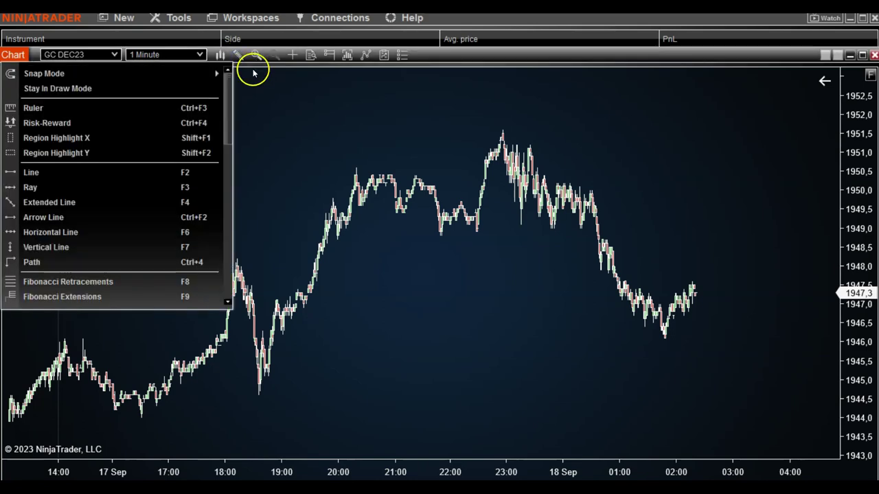
mouse_move(227, 79)
left_mouse_down()
mouse_move(228, 238)
mouse_move(228, 80)
left_mouse_up()
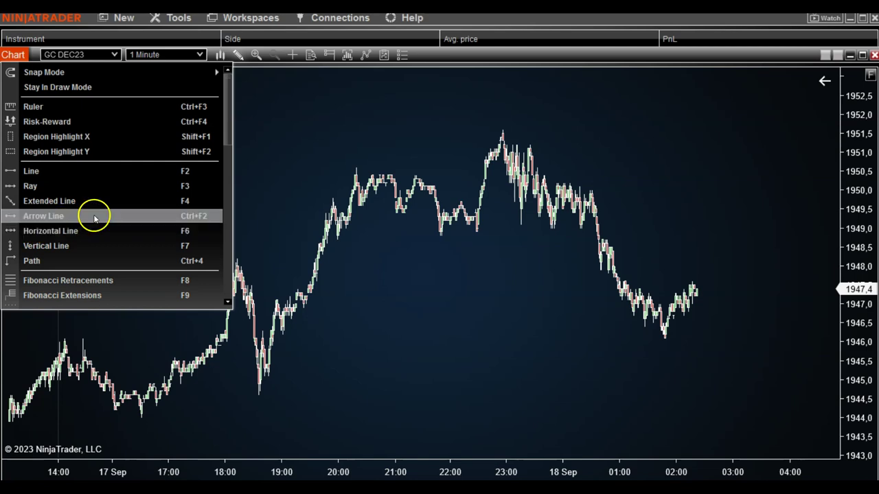
scroll(94, 216, "down", 2)
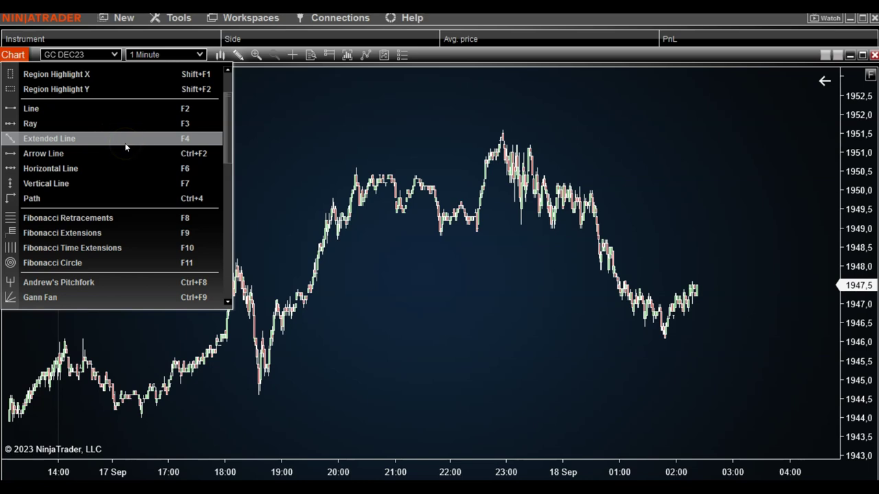
scroll(125, 145, "down", 3)
scroll(127, 145, "up", 5)
left_click(132, 143)
left_click(370, 153)
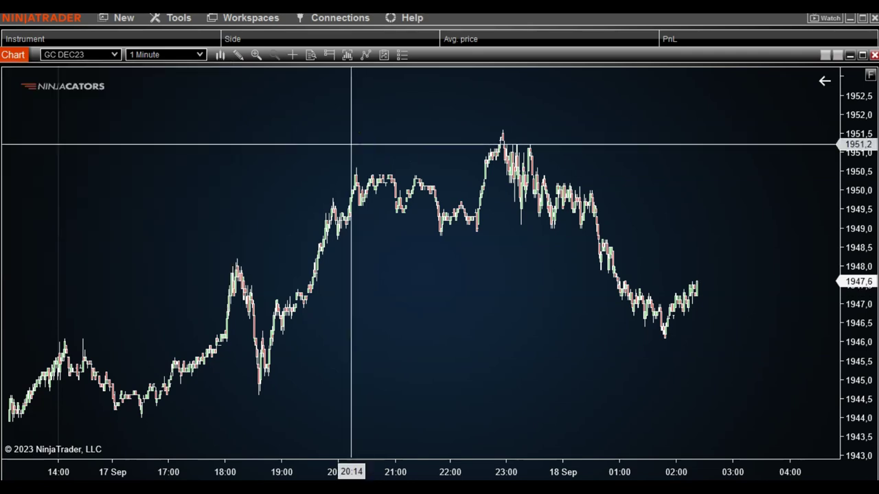
left_click(184, 99)
Add the Drawing tool tile indicator to the GC DEC23 chart through the Indicators dialog.
right_click(184, 100)
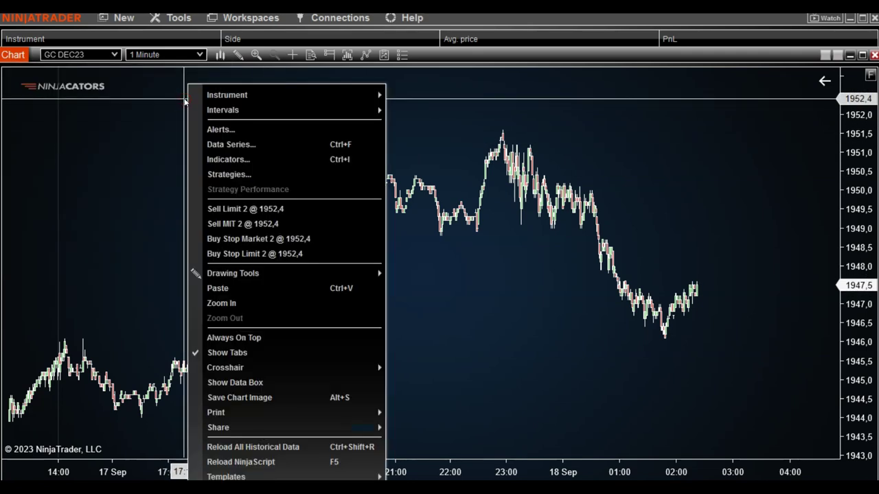
left_click(227, 159)
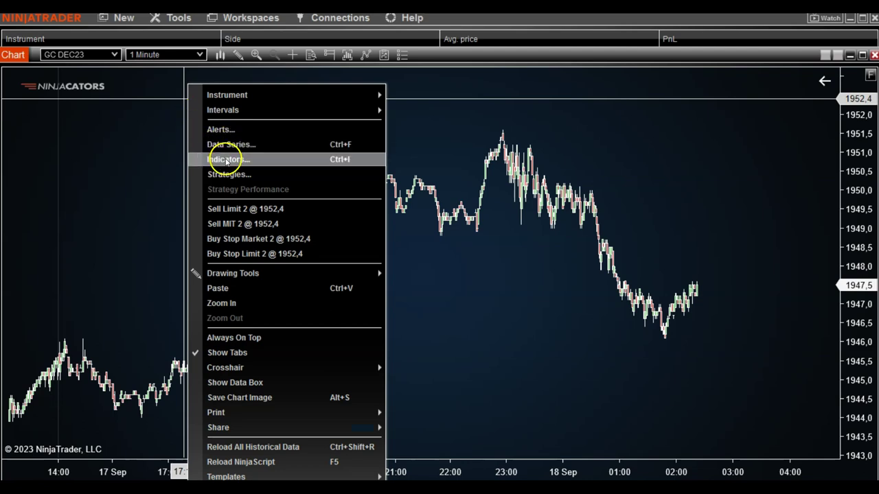
scroll(308, 162, "down", 5)
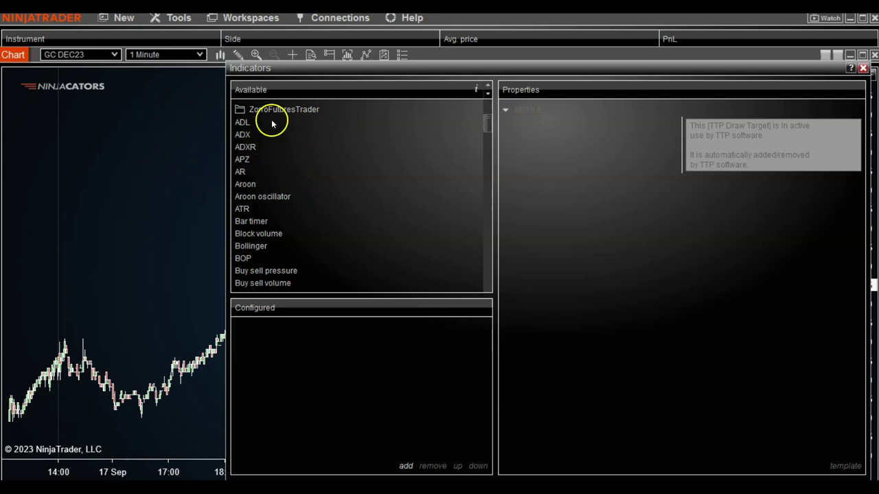
left_click_drag(298, 69, 217, 36)
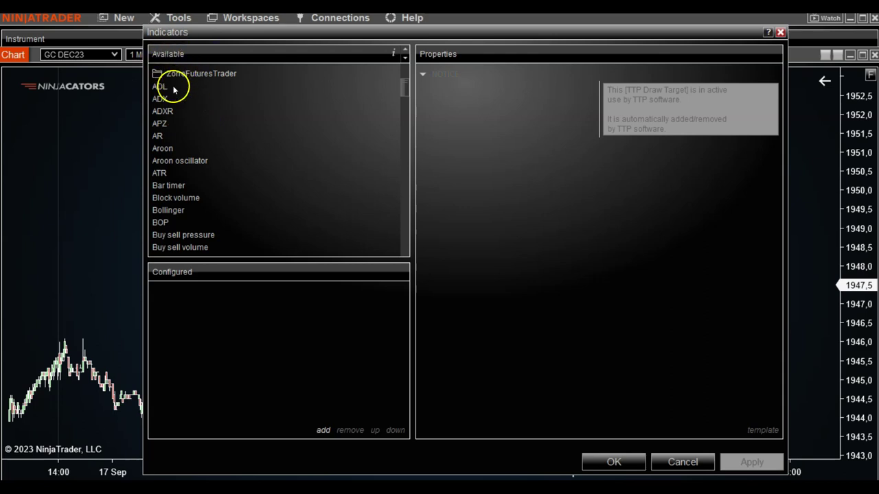
scroll(201, 139, "down", 5)
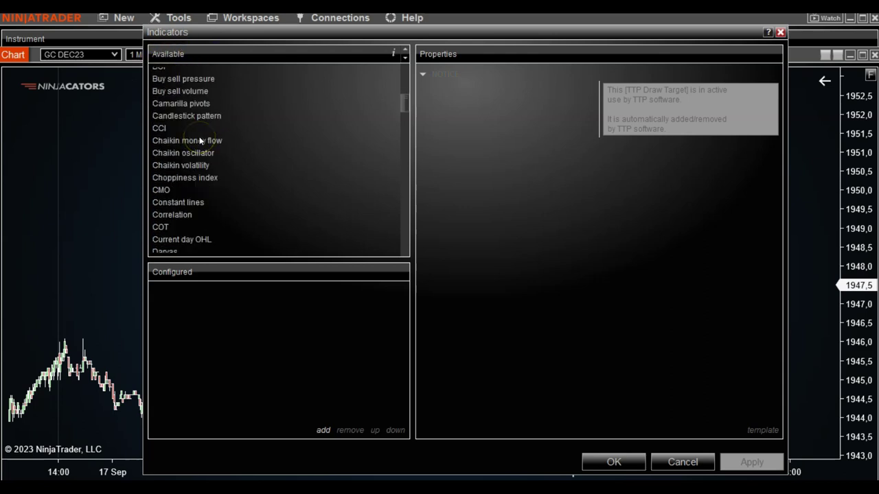
scroll(199, 140, "down", 5)
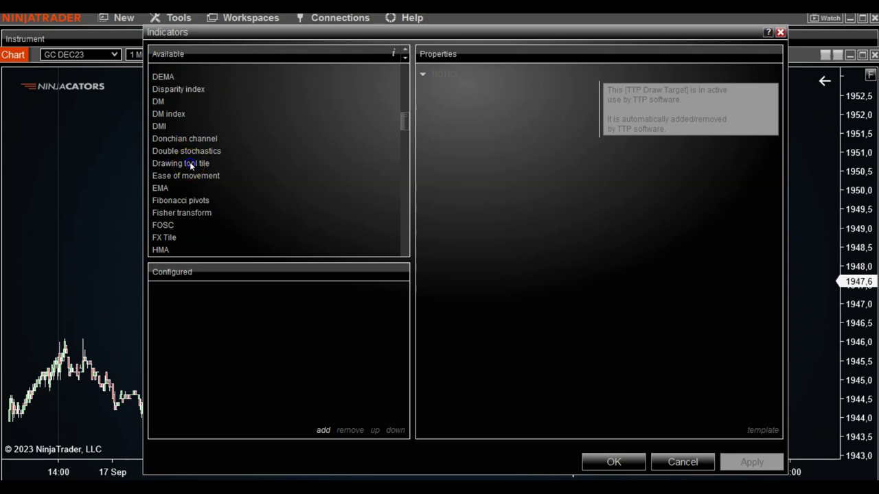
double_click(188, 162)
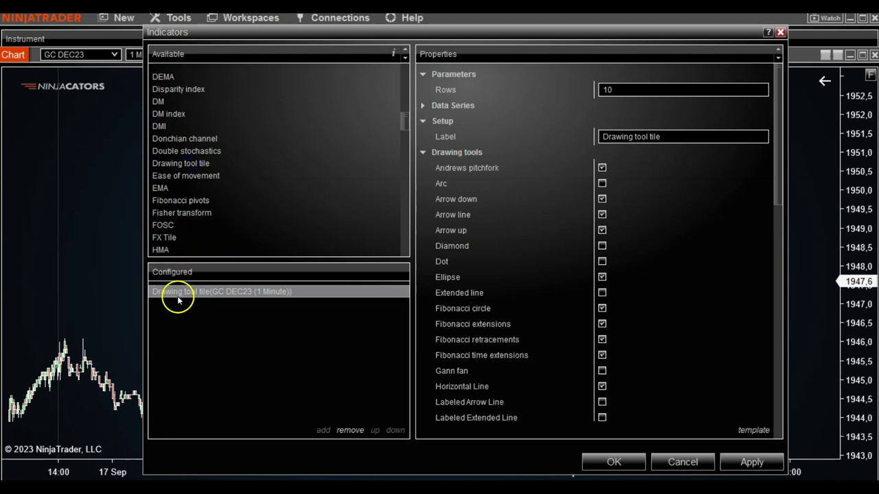
left_click_drag(352, 36, 272, 31)
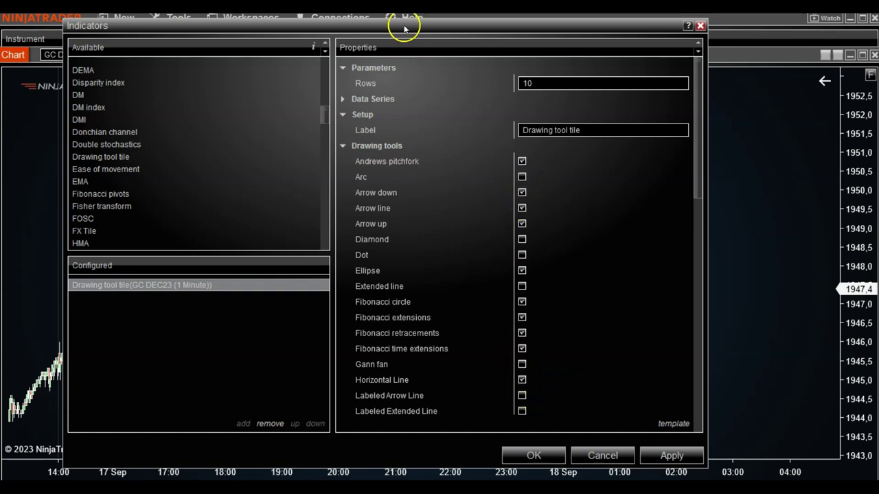
left_click_drag(404, 28, 441, 27)
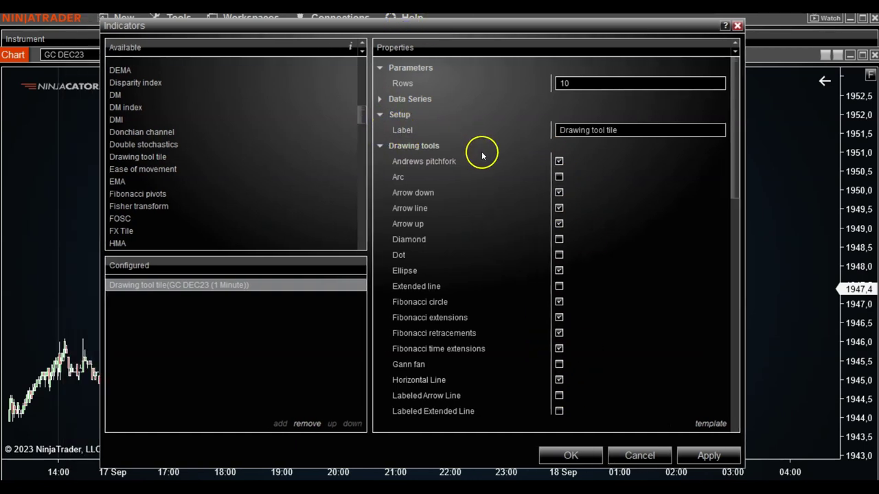
left_click(580, 456)
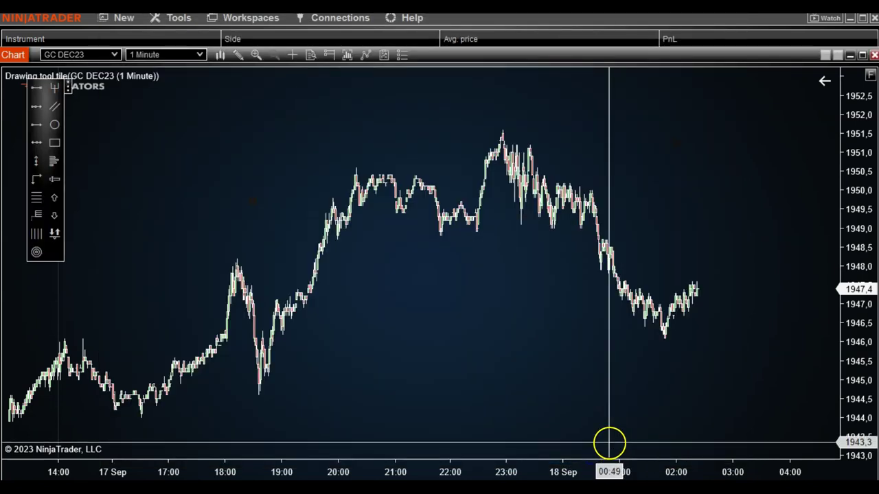
Move the drawing tool tile panel off the top-left corner to sit above the 17 Sep candles.
mouse_move(68, 88)
left_mouse_down()
mouse_move(124, 128)
mouse_move(175, 99)
left_mouse_up()
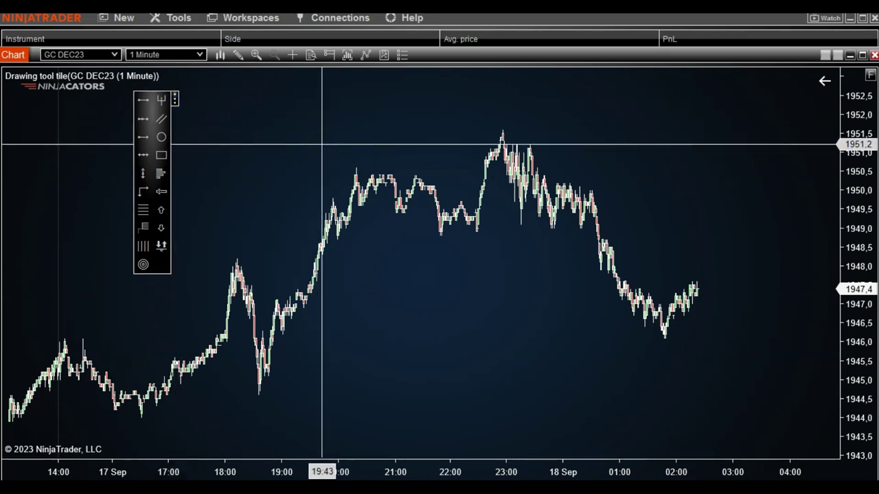
left_click(312, 150)
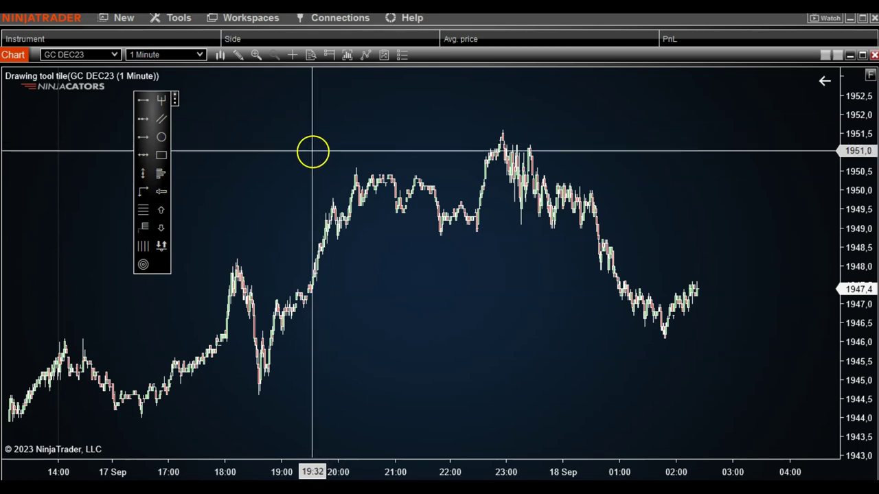
left_click_drag(176, 99, 175, 104)
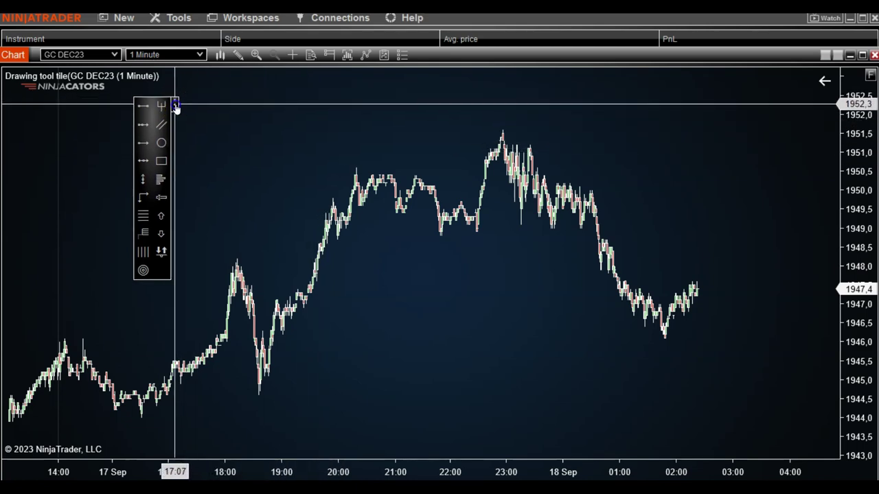
left_click(144, 106)
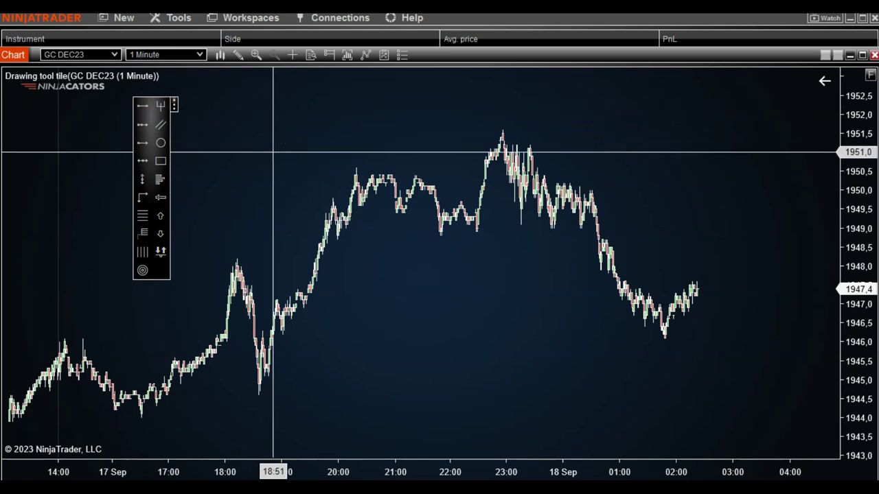
Scroll through the Drawing Tool dropdown list, then close it.
left_click(237, 54)
scroll(6, 294, "down", 1)
left_click(300, 123)
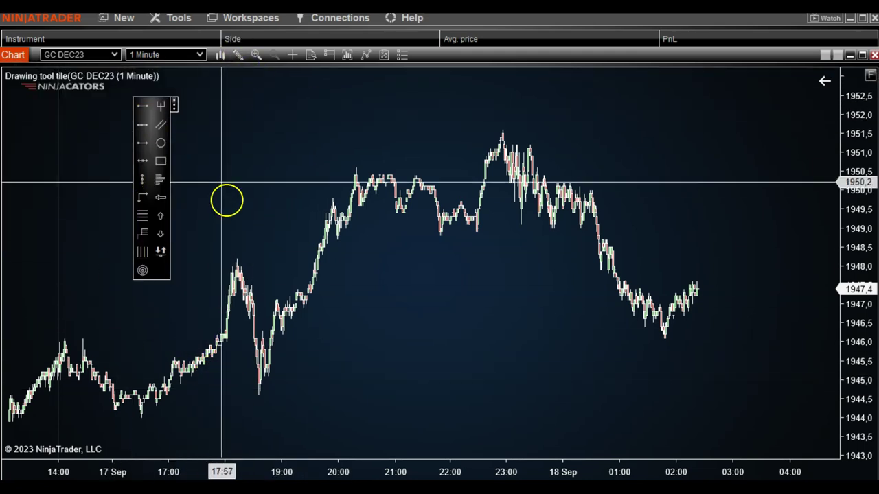
Set the Drawing tool tile's Rows to 5 in the Indicators dialog and apply it.
right_click(248, 112)
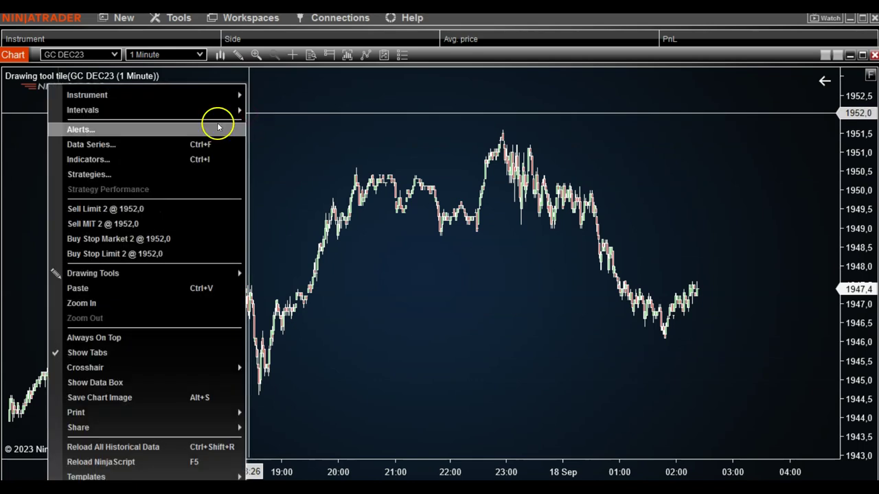
left_click(93, 162)
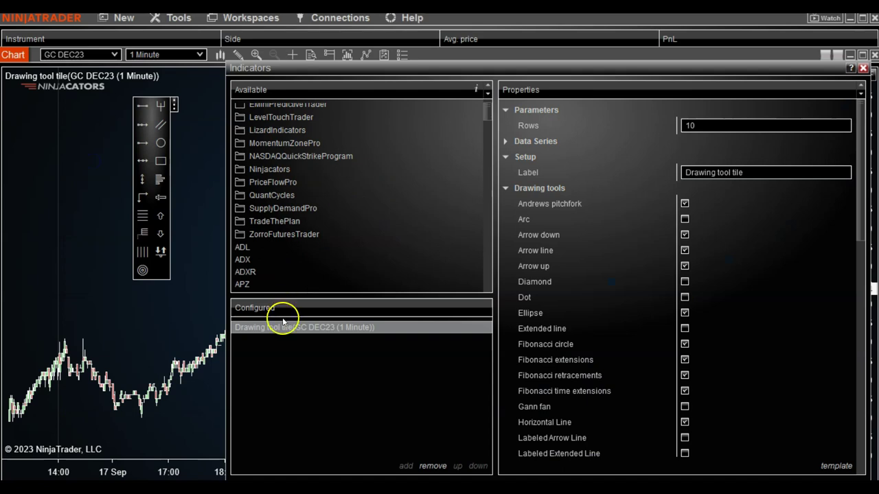
left_click_drag(469, 69, 334, 34)
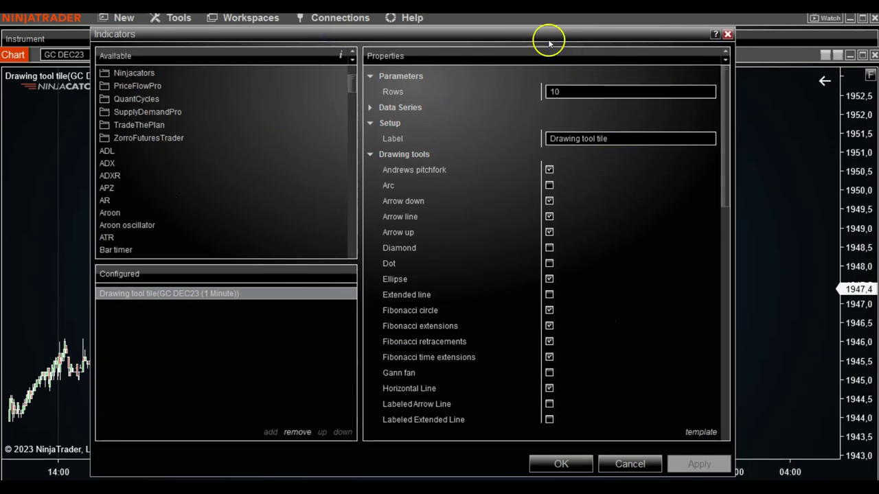
left_click_drag(549, 35, 662, 34)
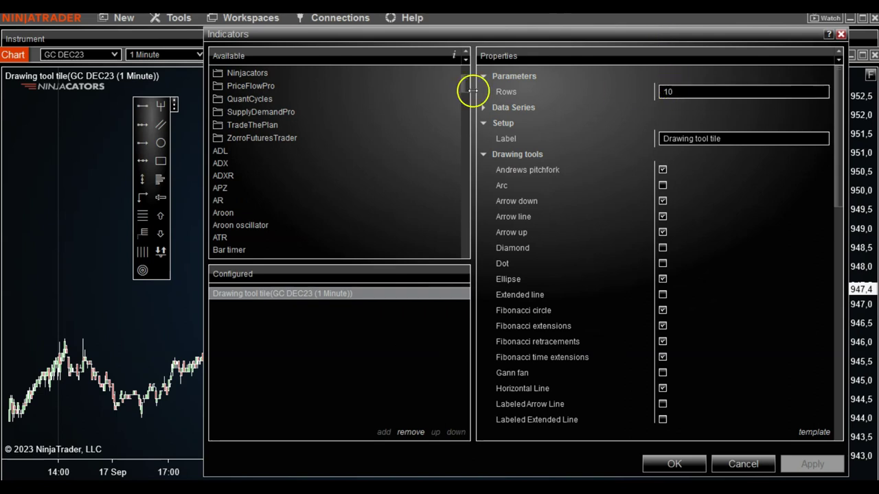
left_click(642, 94)
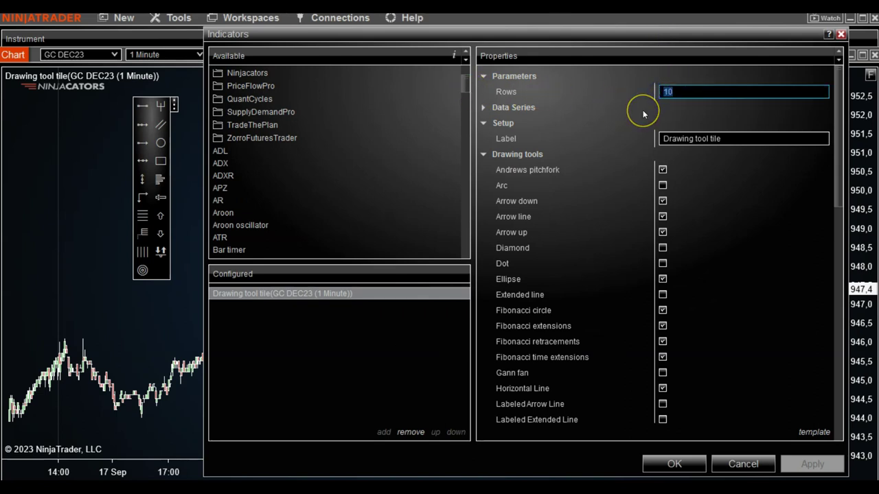
type("5")
left_click(814, 464)
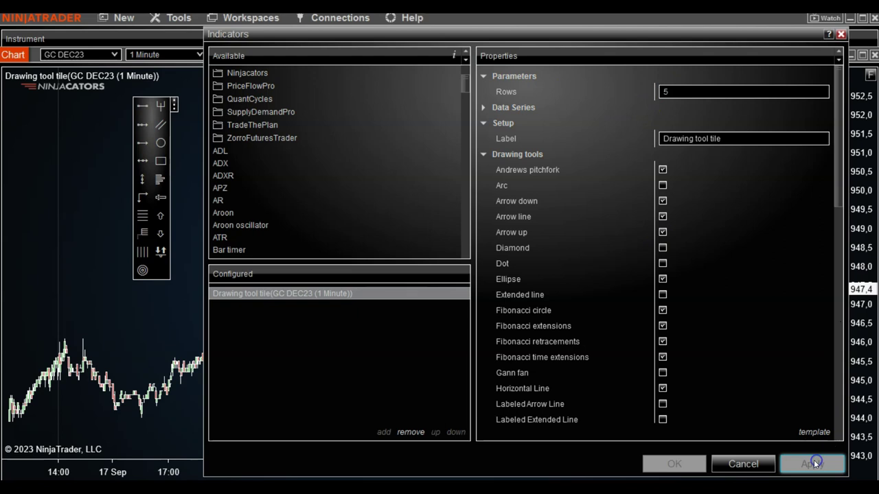
Change the tile's Rows to 10 and apply the ten-row layout.
mouse_move(293, 39)
left_mouse_down()
mouse_move(343, 35)
mouse_move(293, 36)
left_mouse_up()
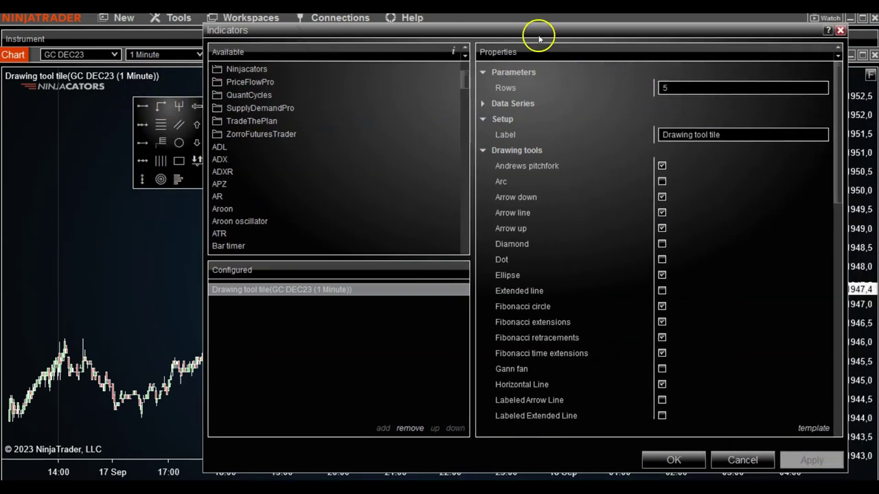
left_click_drag(539, 40, 554, 38)
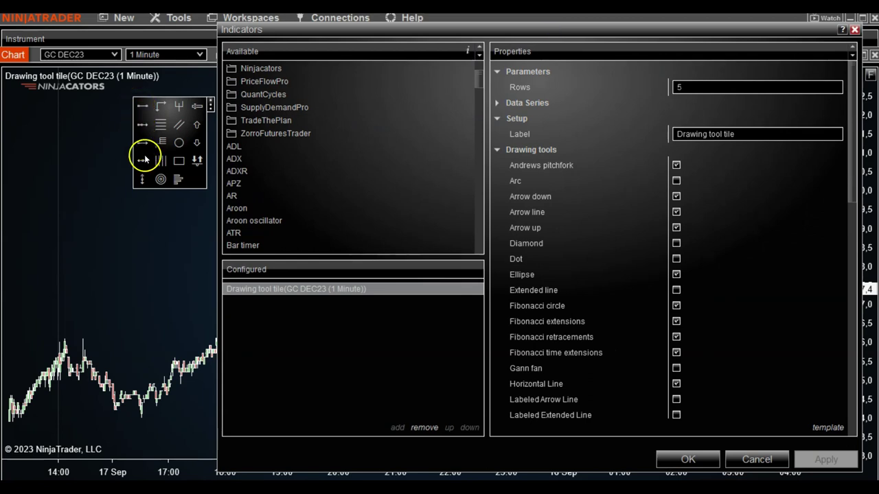
left_click(676, 87)
type("10")
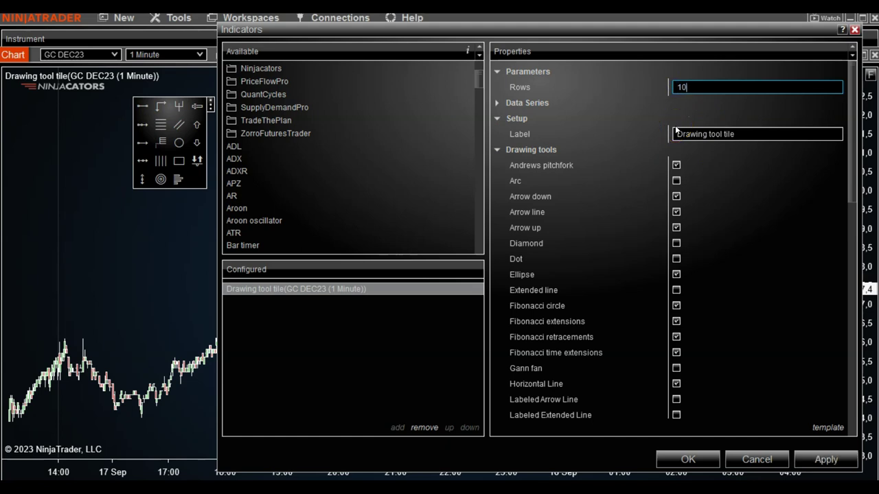
left_click(817, 461)
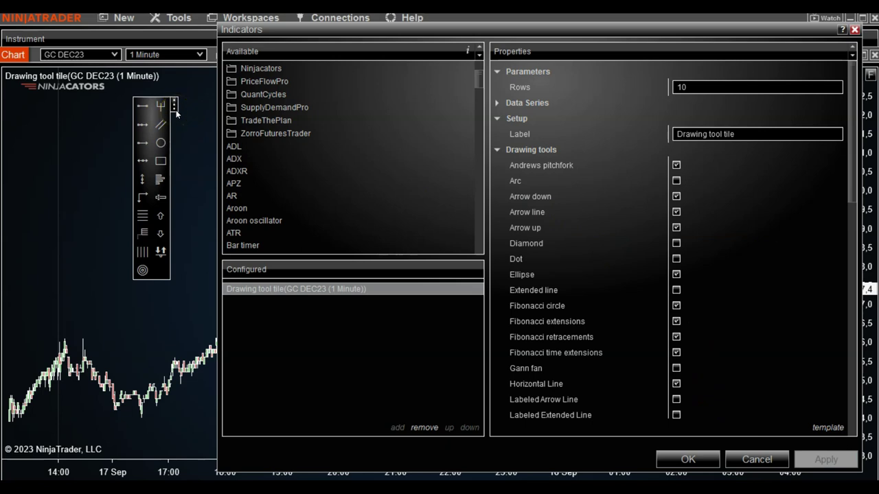
left_click(498, 152)
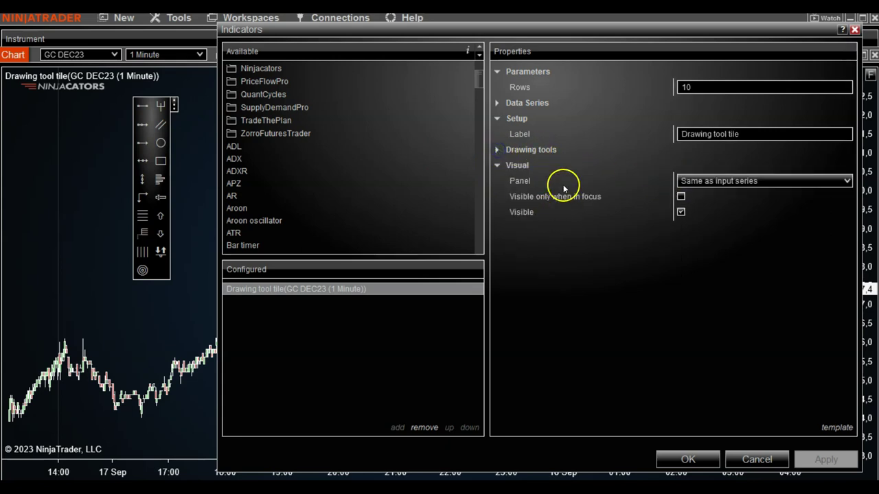
left_click(497, 150)
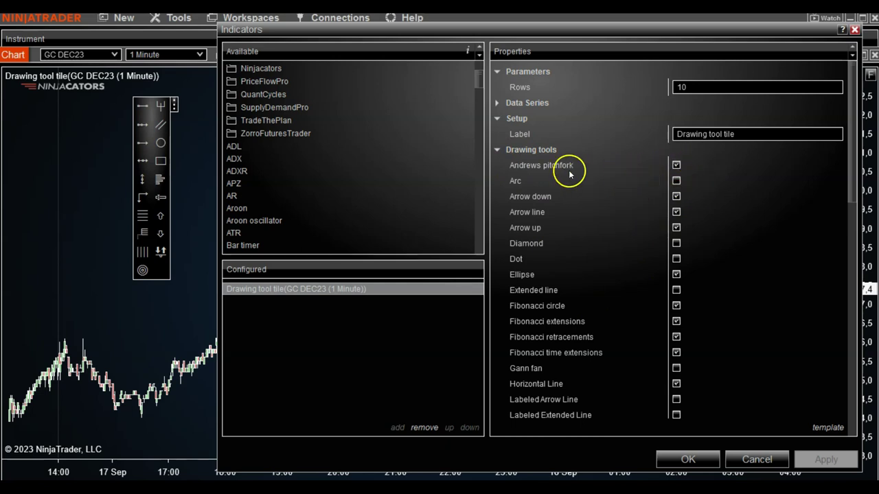
scroll(621, 236, "down", 9)
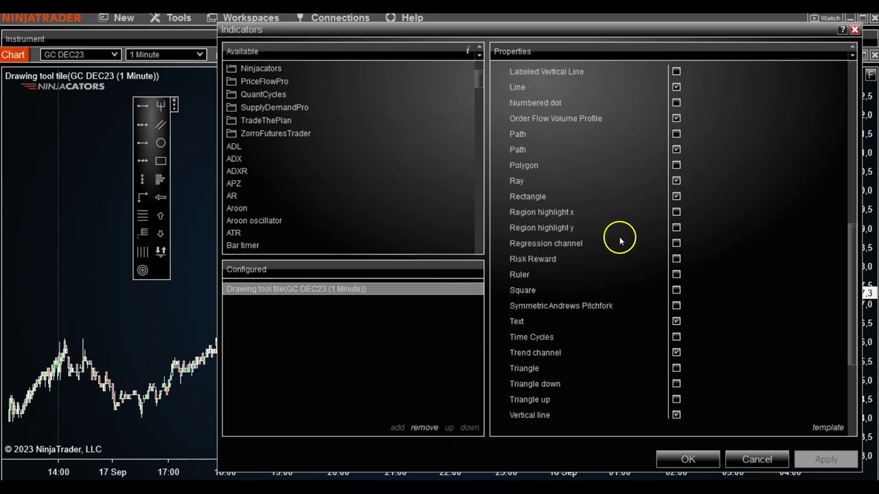
scroll(620, 237, "down", 4)
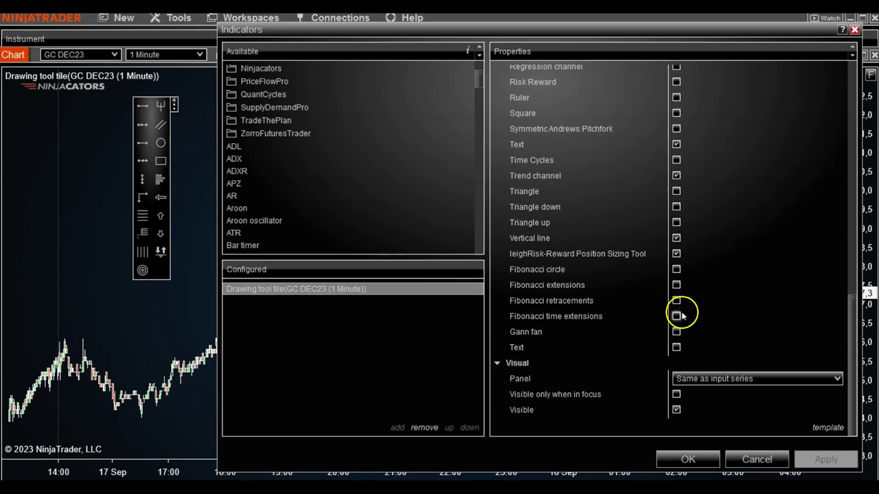
left_click(677, 333)
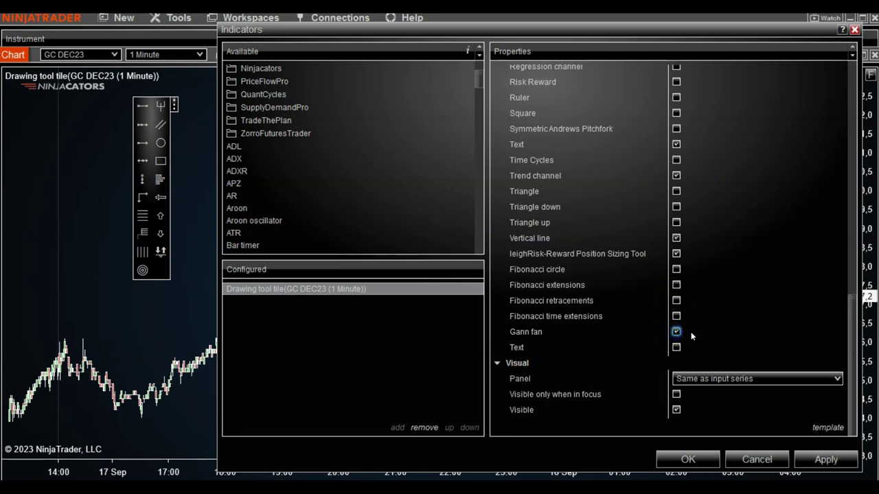
left_click(824, 463)
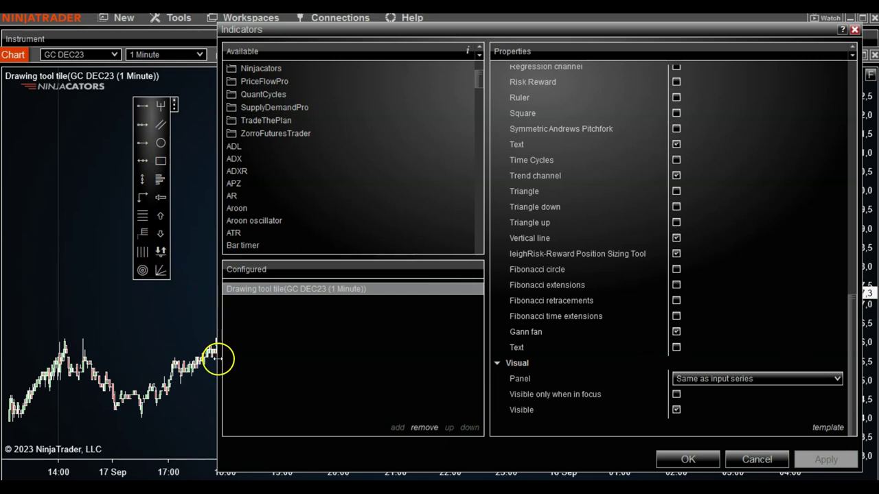
left_click(676, 333)
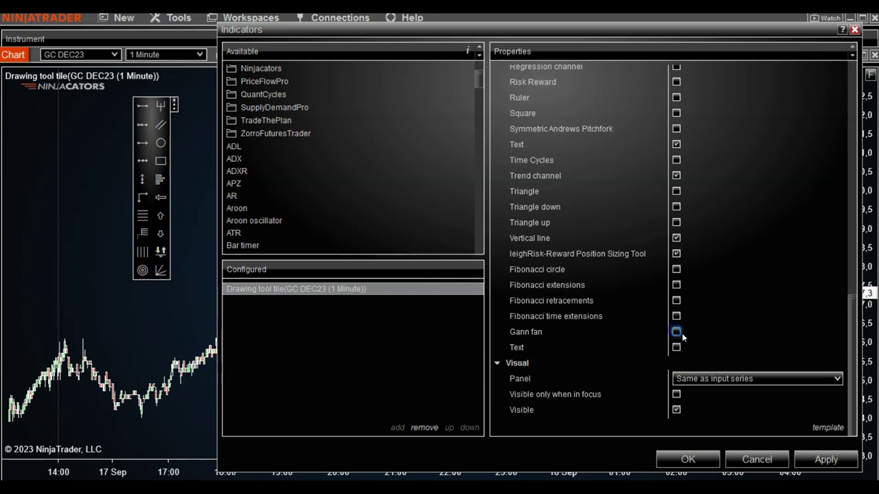
left_click(811, 459)
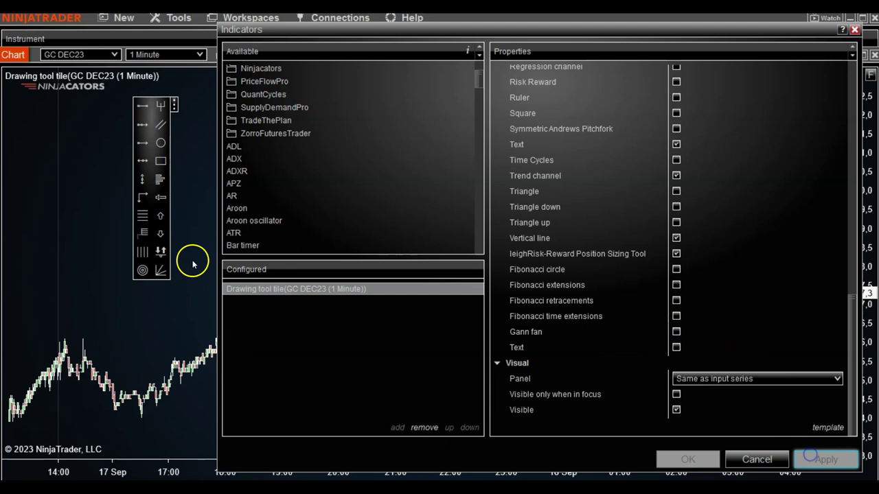
Scroll the Drawing tool tile properties to the top and reveal the template save/load/reset options.
left_click_drag(378, 34, 352, 24)
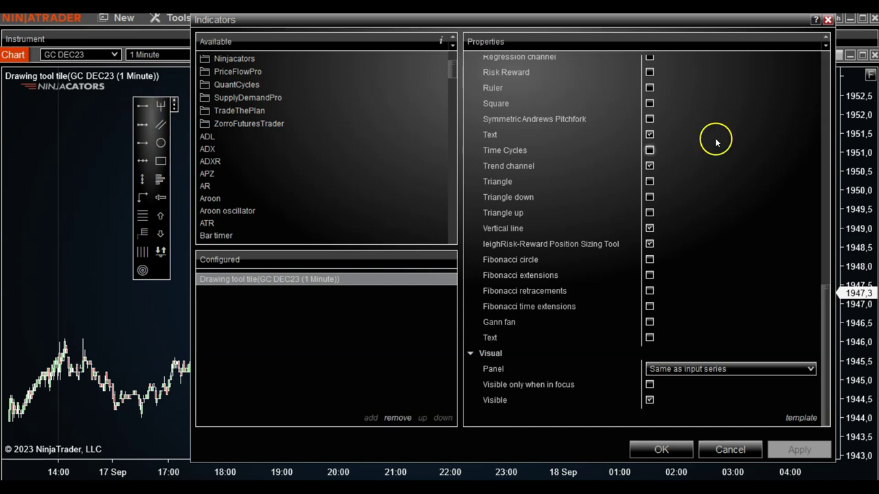
left_click_drag(831, 323, 826, 137)
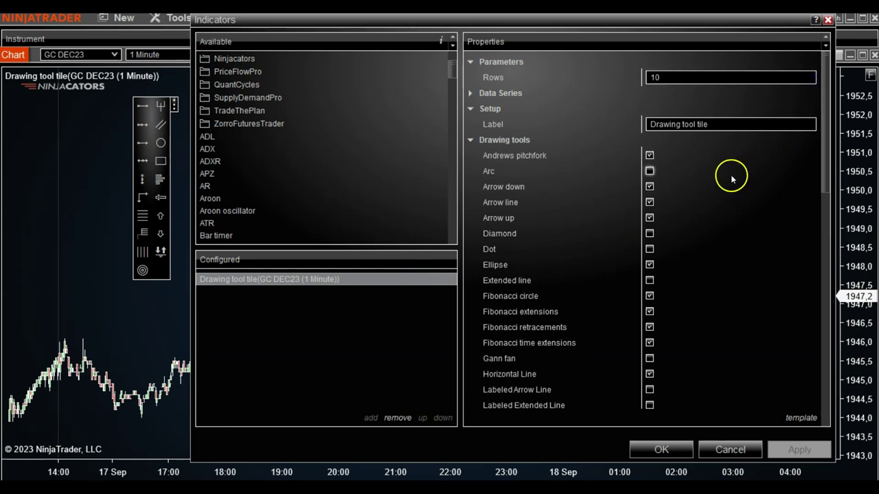
left_click(801, 417)
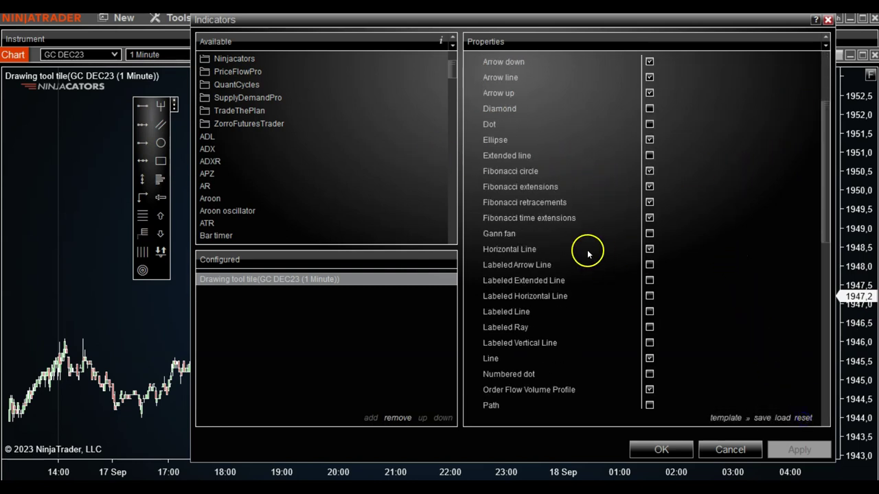
left_click(762, 417)
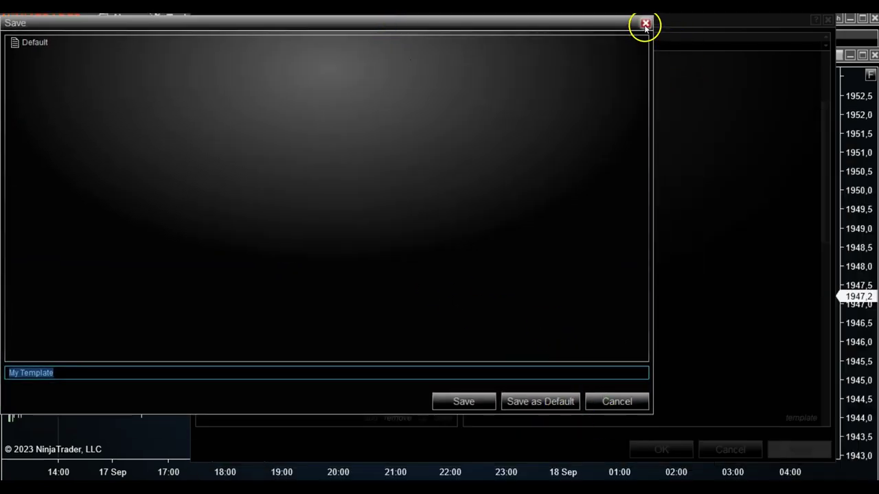
left_click(646, 25)
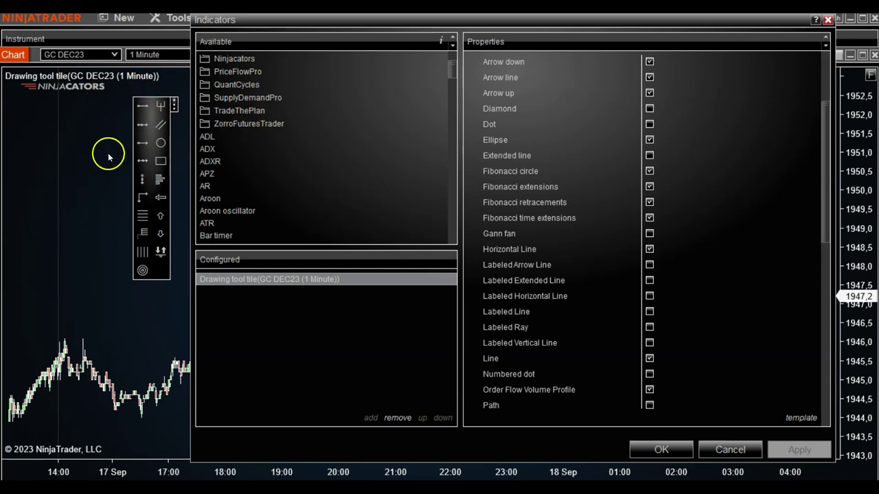
left_click(660, 450)
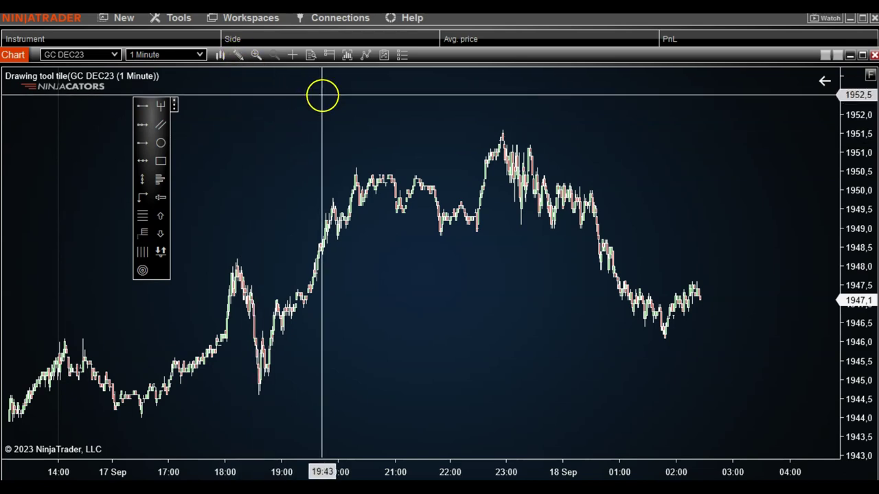
Move the drawing tool tile panel to the chart's left edge, over the 14:00 candles.
mouse_move(175, 105)
left_mouse_down()
mouse_move(687, 144)
mouse_move(378, 49)
mouse_move(78, 138)
left_mouse_up()
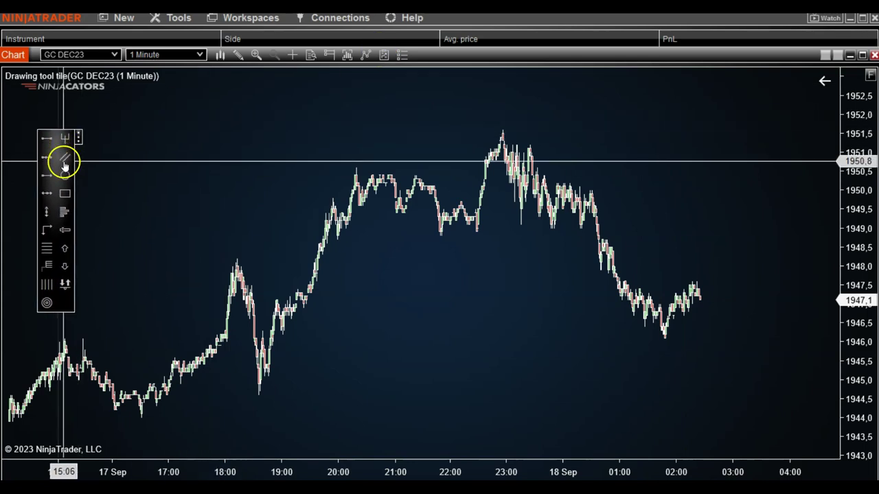
Draw a blue rising trend channel touching the evening highs, then nudge the tile up and right.
left_click(353, 169)
left_click(563, 115)
left_click(577, 200)
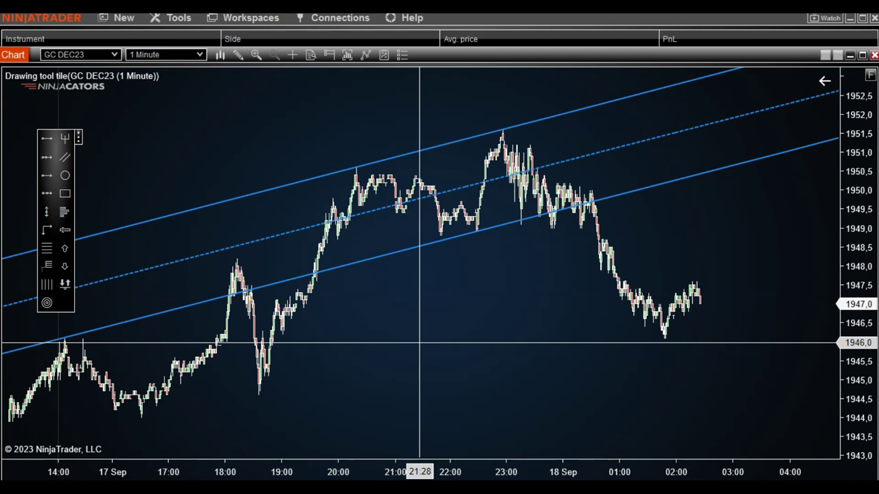
left_click(452, 336)
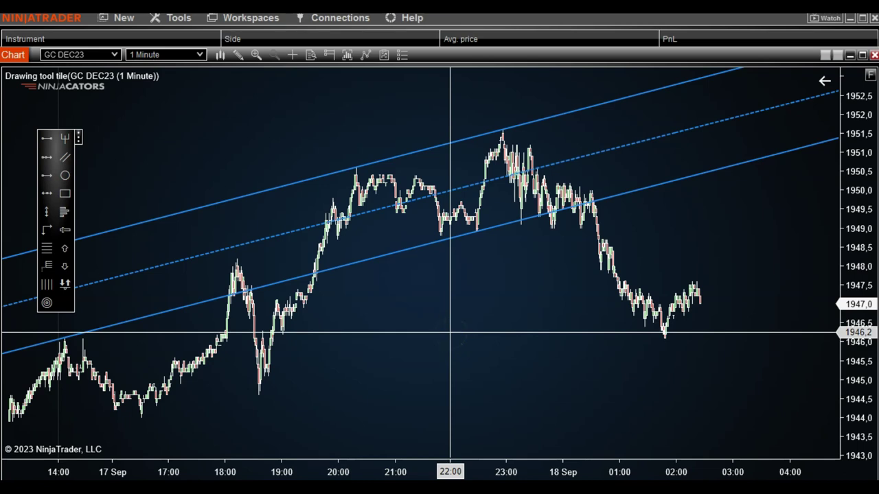
left_click(444, 256)
left_click(369, 181)
left_click(392, 287)
left_click(369, 184)
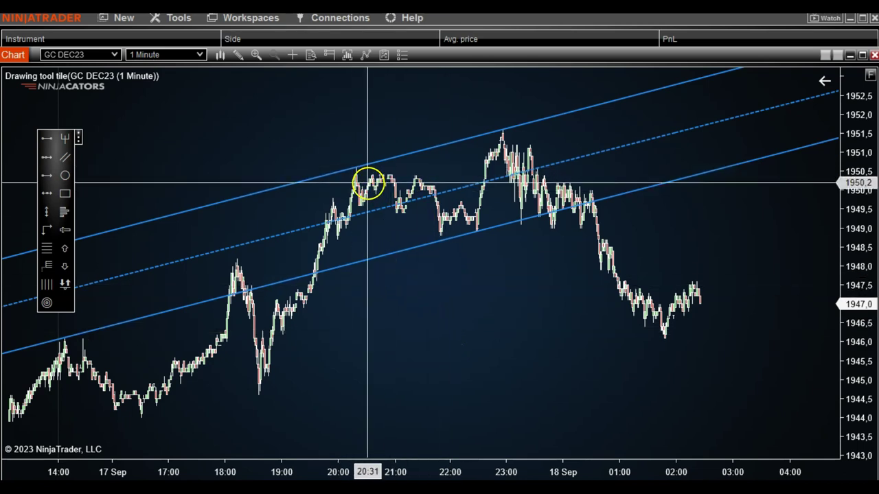
left_click(356, 165)
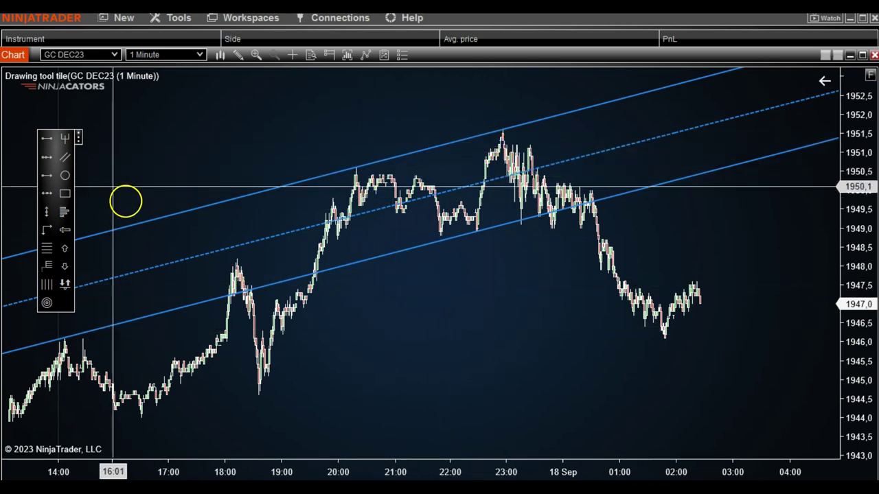
mouse_move(79, 137)
left_mouse_down()
mouse_move(172, 114)
mouse_move(173, 98)
mouse_move(89, 123)
left_mouse_up()
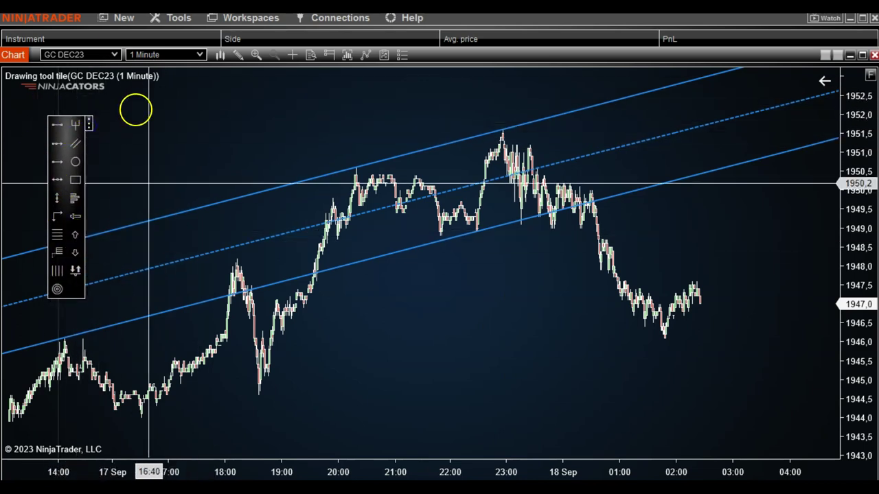